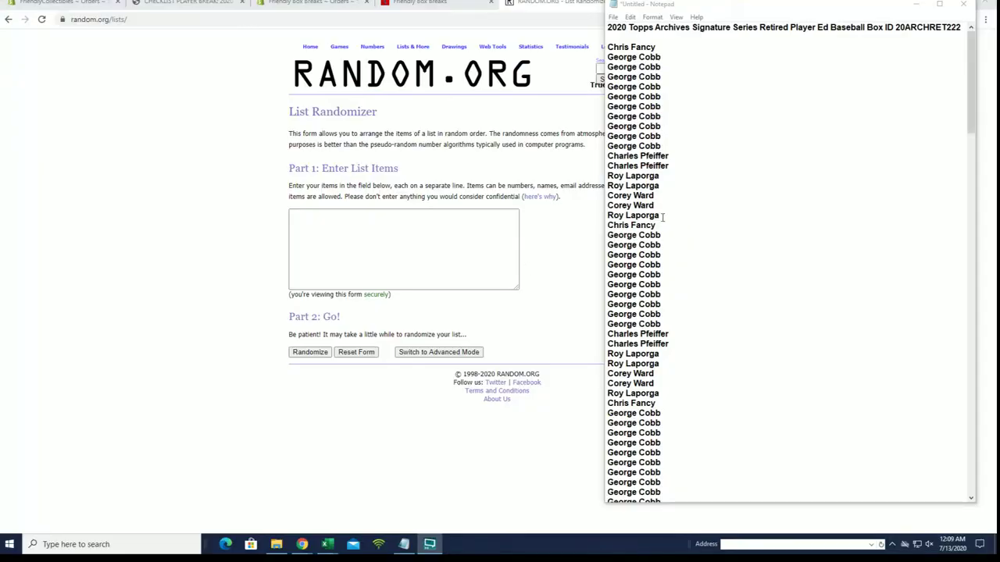
- Copy the full list of owner names from the Notepad file into the List Randomizer's item field
drag(608, 47, 660, 217)
right_click(656, 170)
click(687, 206)
click(384, 225)
right_click(383, 226)
click(418, 313)
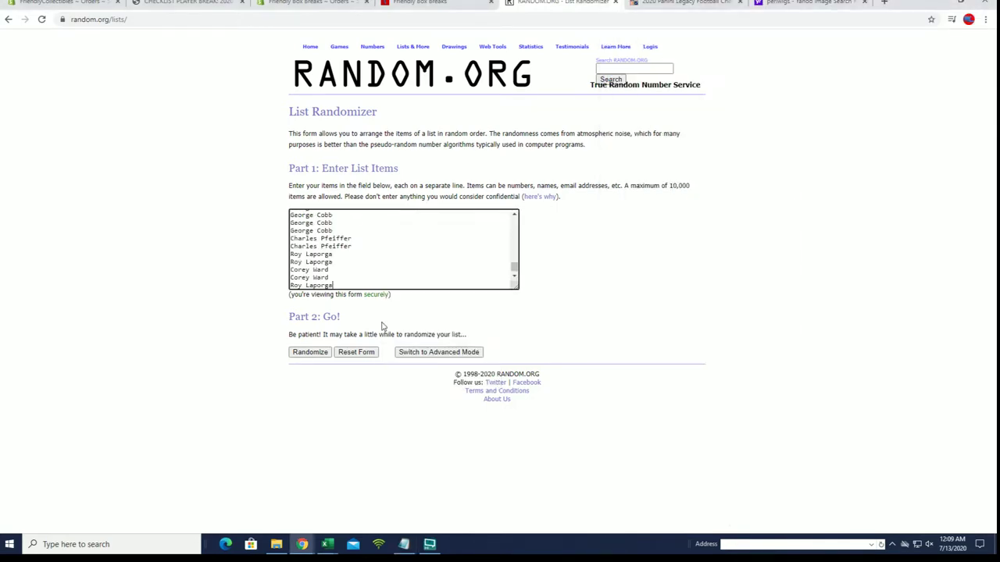
- Randomize the owner list seven times in a row
click(316, 352)
scroll(297, 278, down, 10)
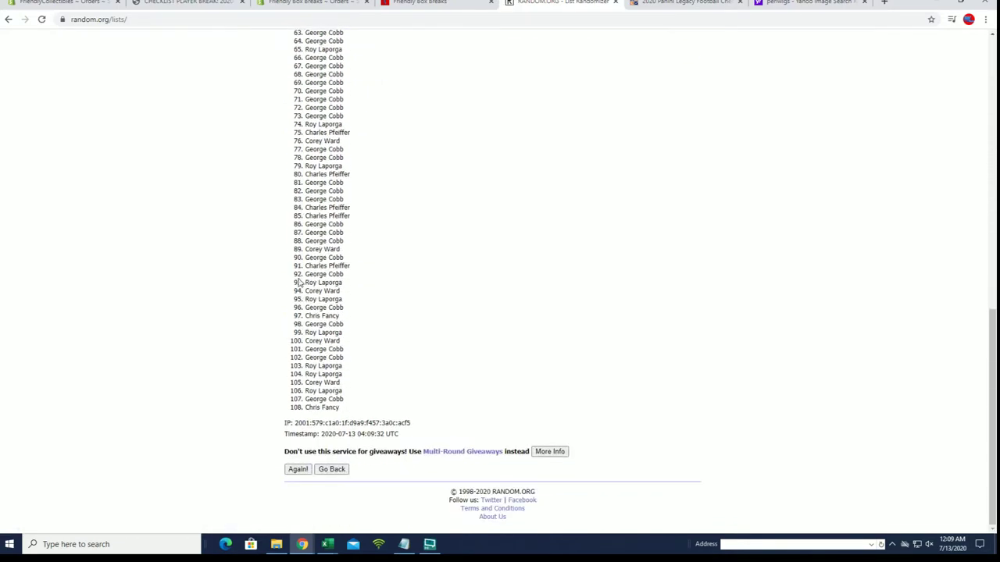
click(298, 469)
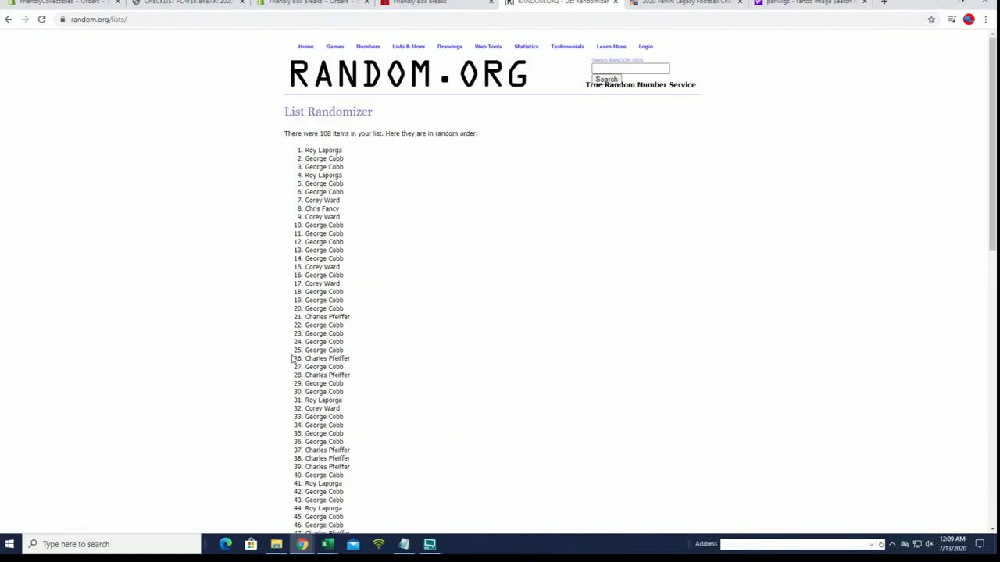
scroll(302, 344, down, 10)
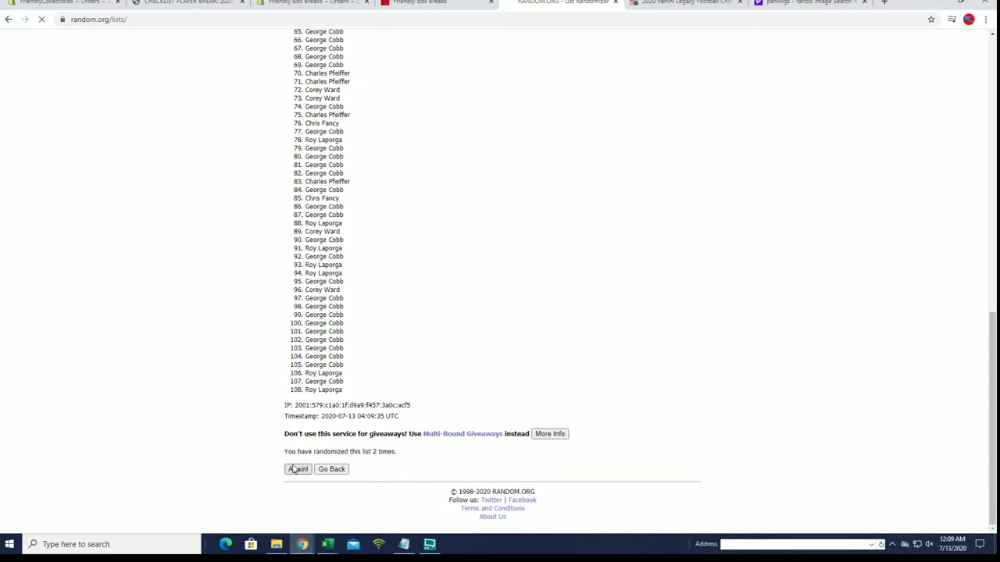
click(297, 469)
scroll(269, 392, down, 5)
scroll(269, 392, down, 3)
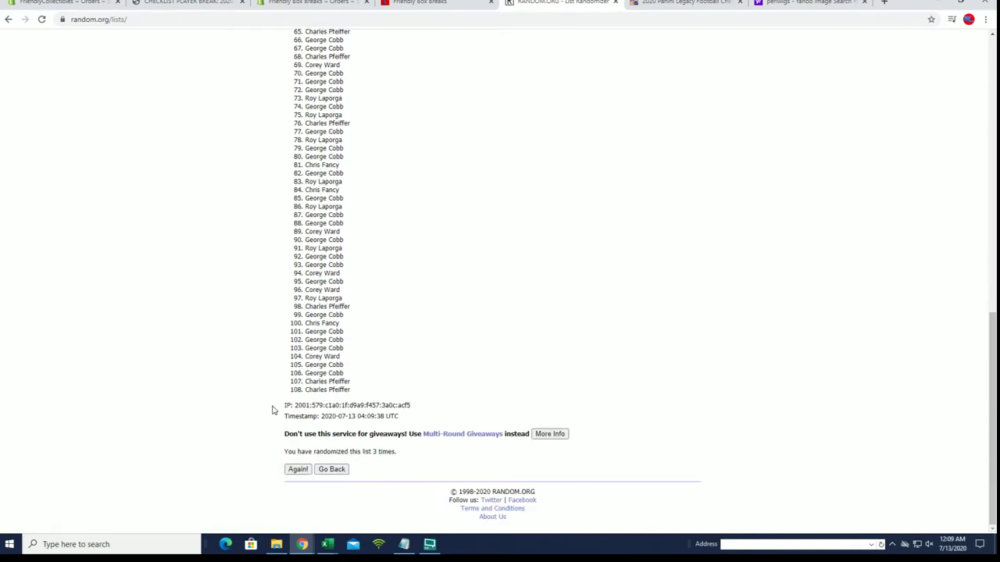
click(289, 469)
scroll(276, 403, down, 10)
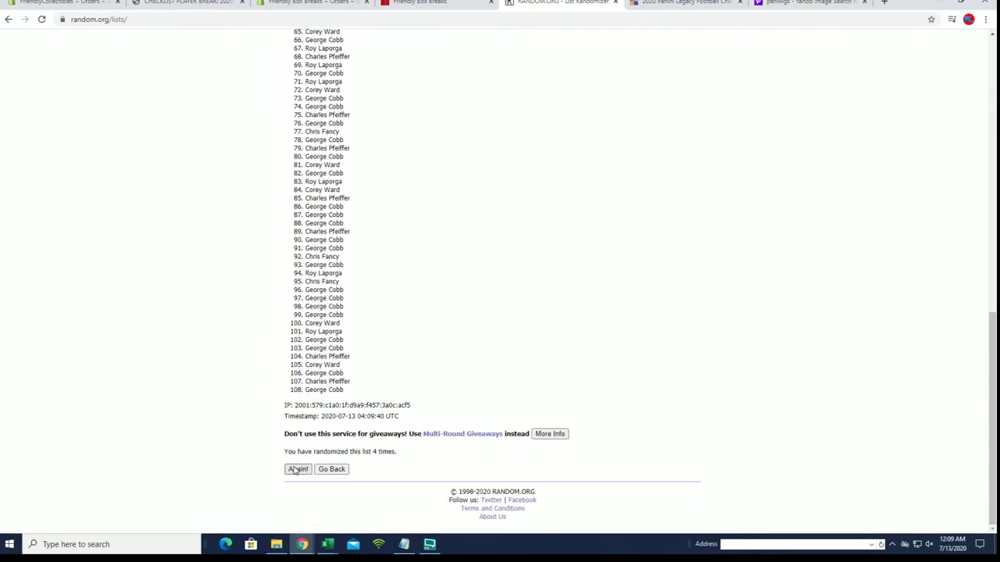
click(295, 470)
scroll(290, 437, down, 10)
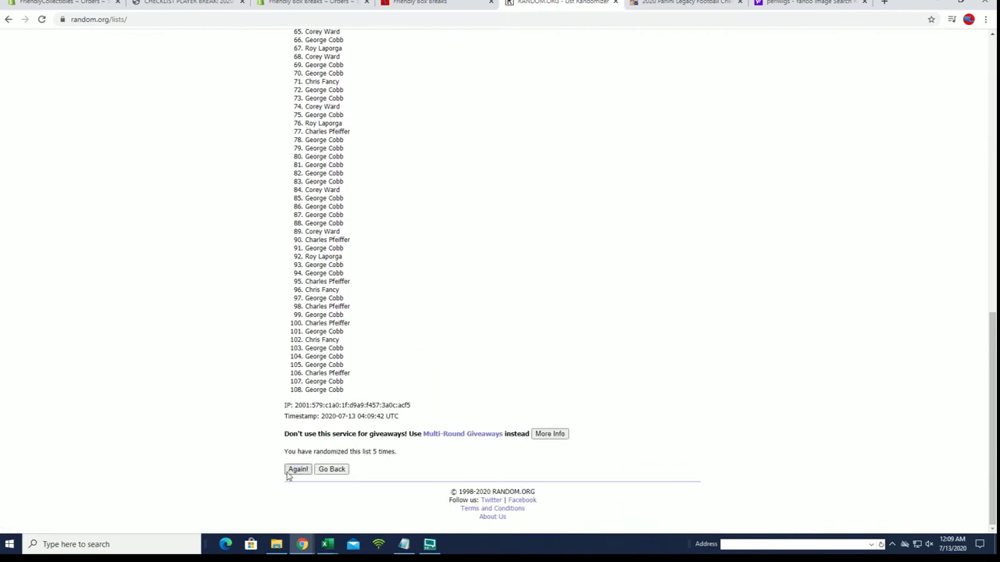
click(295, 471)
scroll(279, 411, down, 10)
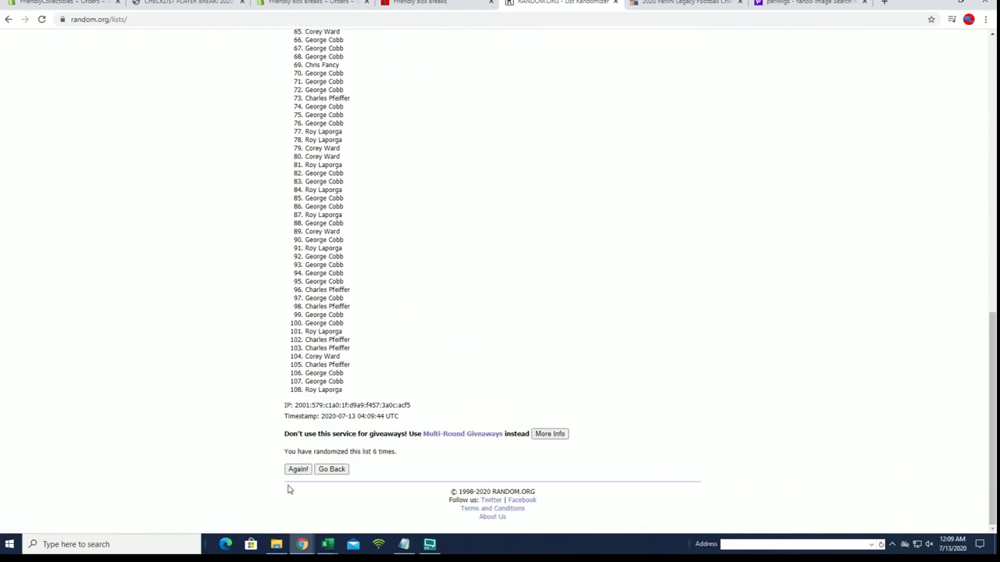
click(296, 470)
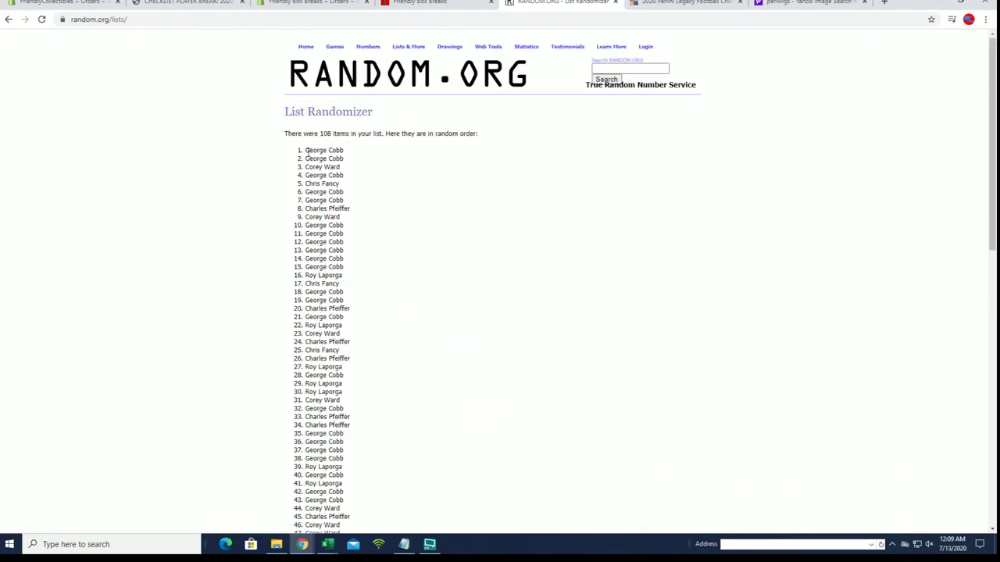
- Copy all the randomized owner names into the Excel sheet's OWNERS column, starting at cell A2
drag(305, 150, 364, 394)
scroll(385, 286, down, 4)
scroll(383, 281, down, 5)
right_click(332, 331)
click(346, 340)
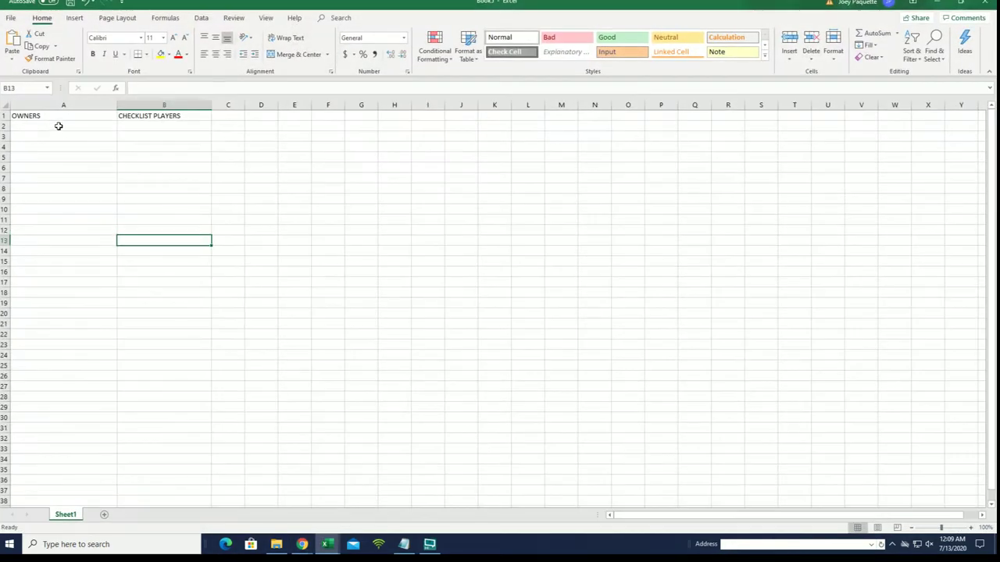
right_click(58, 127)
click(117, 183)
click(49, 127)
click(192, 277)
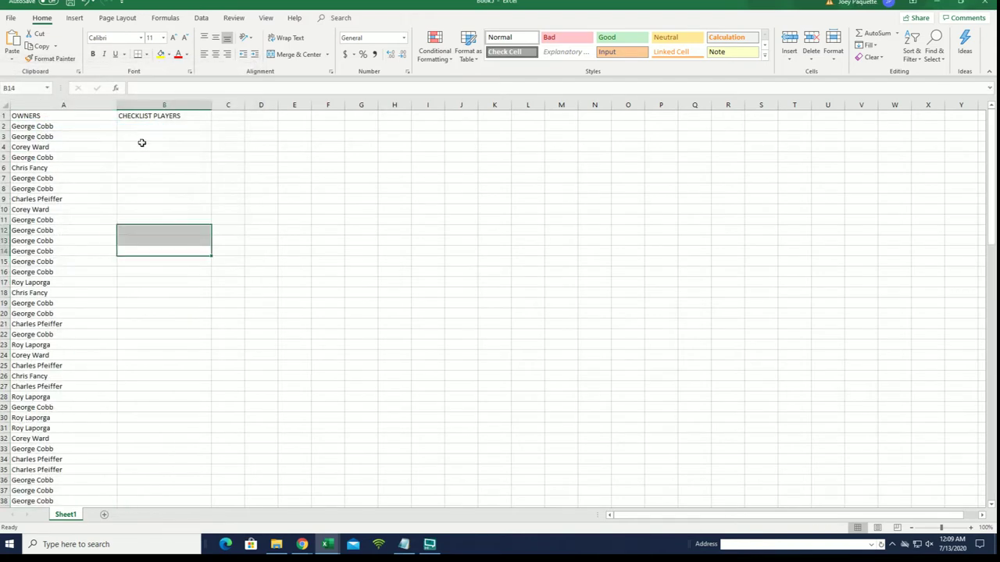
- Fit column A's width to the owner names, review the pasted rows and select cell B2 for the players
drag(121, 104, 119, 105)
double_click(116, 105)
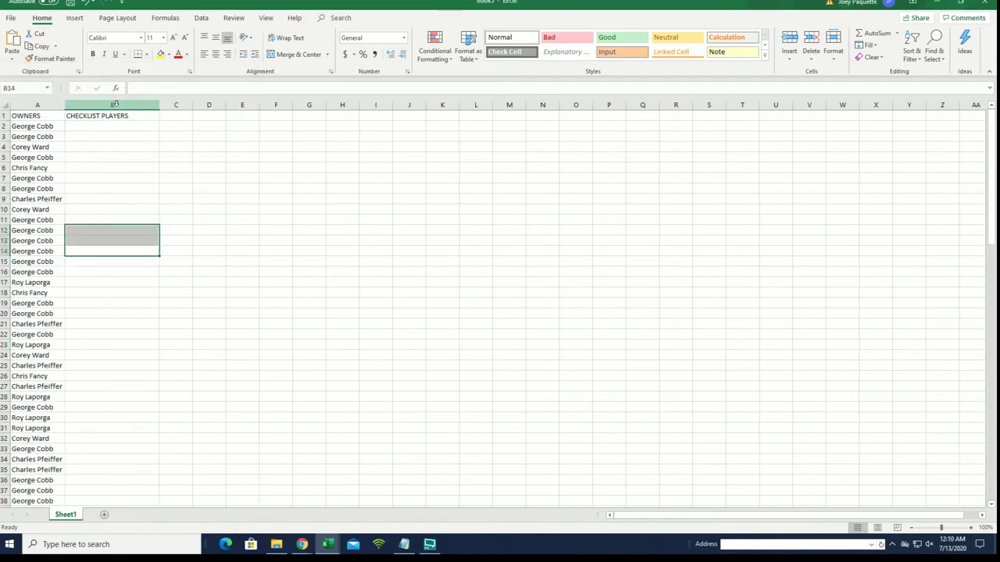
click(111, 105)
scroll(86, 148, down, 18)
scroll(87, 148, up, 8)
scroll(96, 150, up, 10)
click(226, 172)
click(114, 128)
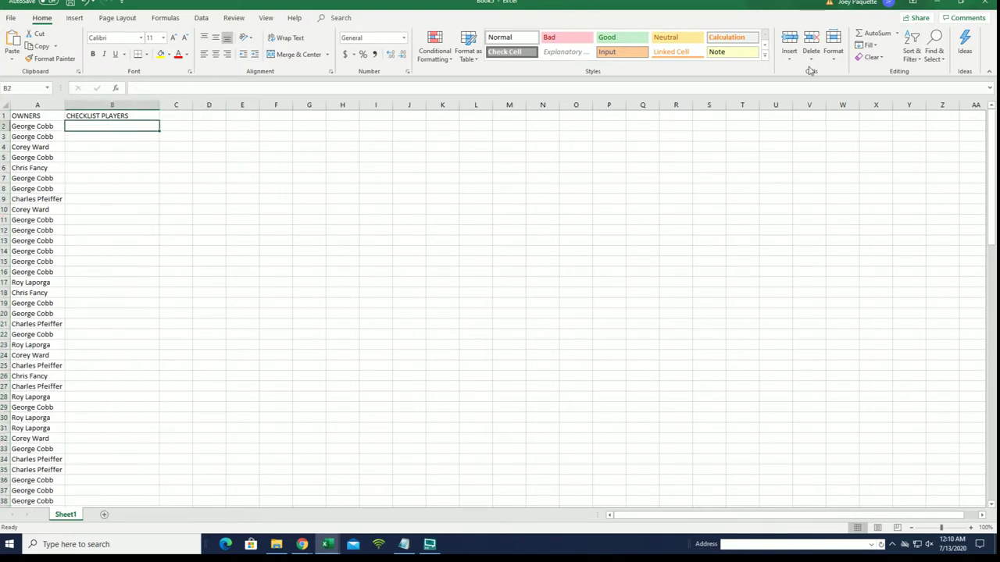
- Switch back to the browser and open a blank List Randomizer form
click(938, 4)
scroll(411, 82, up, 2)
scroll(412, 82, up, 6)
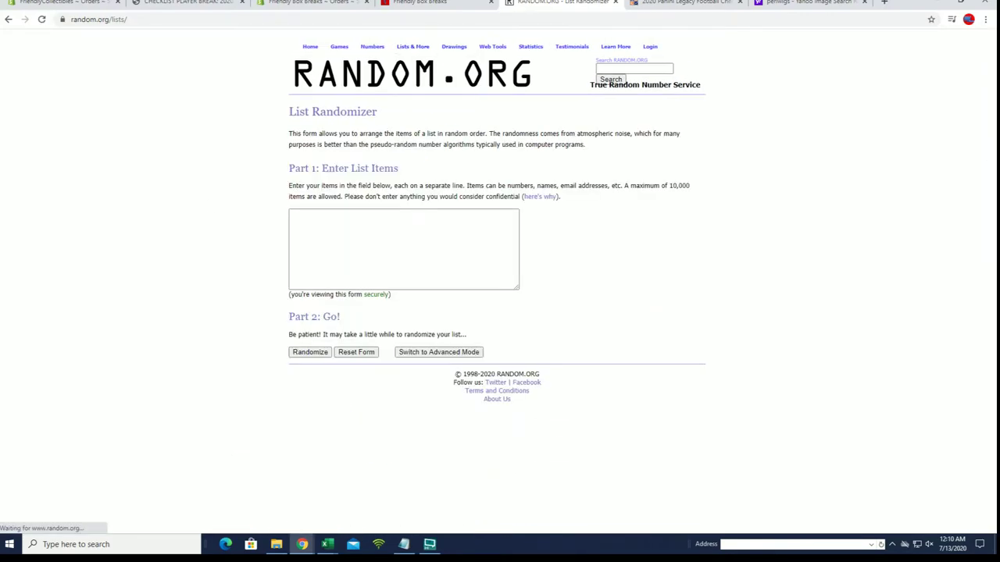
- Copy the player list from Alex Rodriguez through Will Clark out of Notepad into the List Randomizer's item field
click(404, 545)
scroll(658, 205, down, 3)
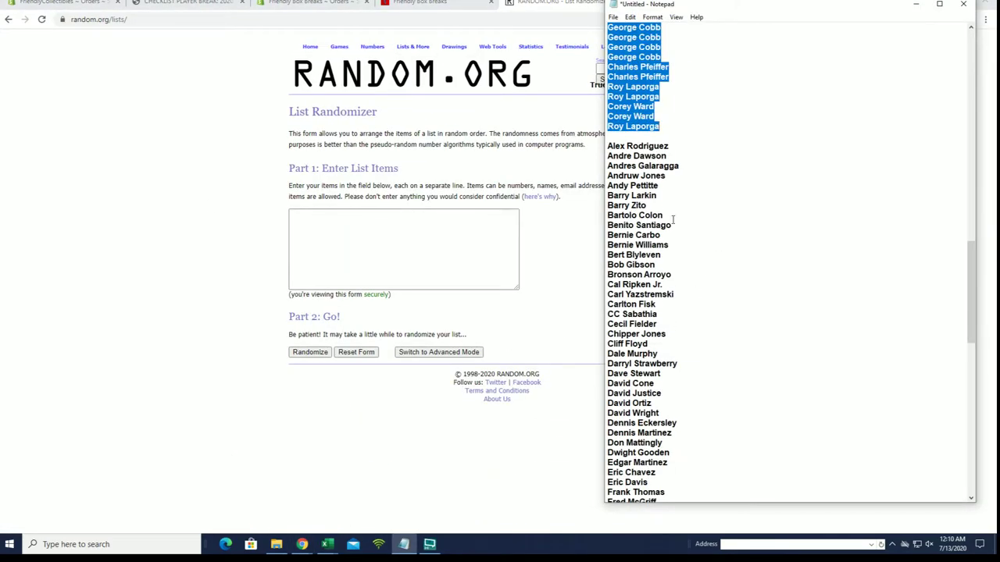
drag(611, 148, 738, 491)
right_click(650, 252)
click(679, 285)
right_click(381, 222)
click(411, 302)
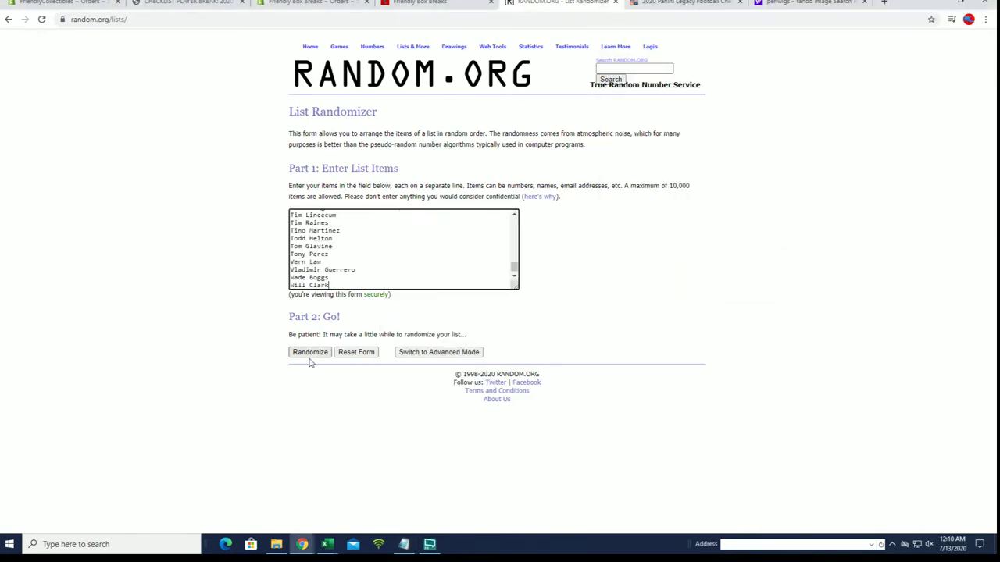
- Randomize the player list once, review the numbered results and return to a blank List Randomizer form
click(303, 353)
scroll(302, 230, down, 8)
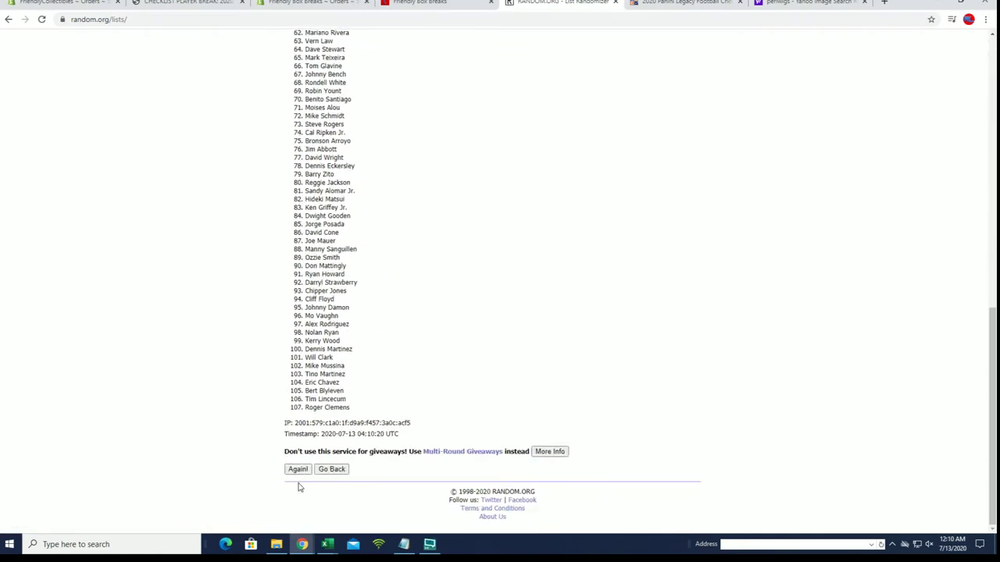
scroll(435, 404, up, 8)
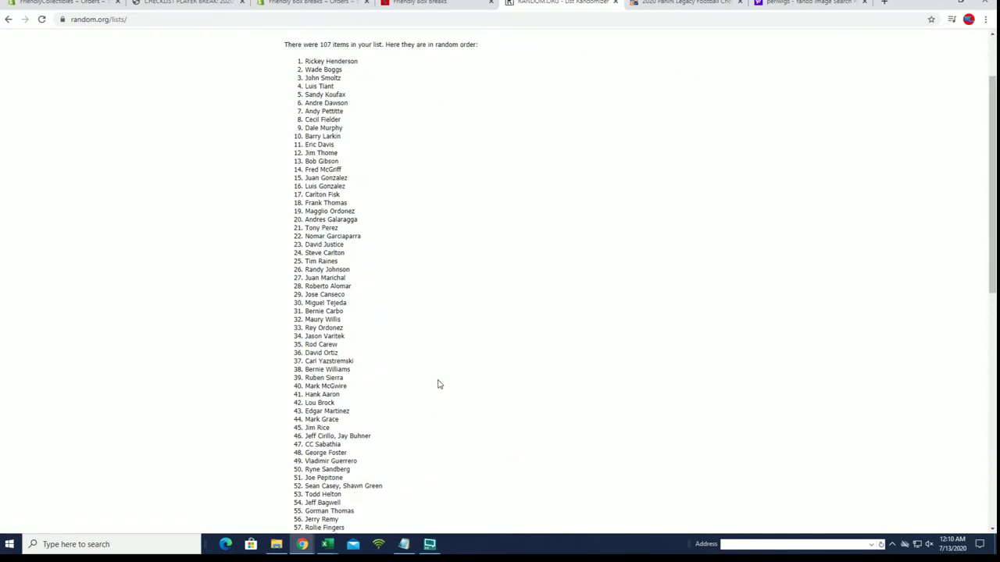
scroll(418, 310, down, 3)
scroll(418, 310, down, 4)
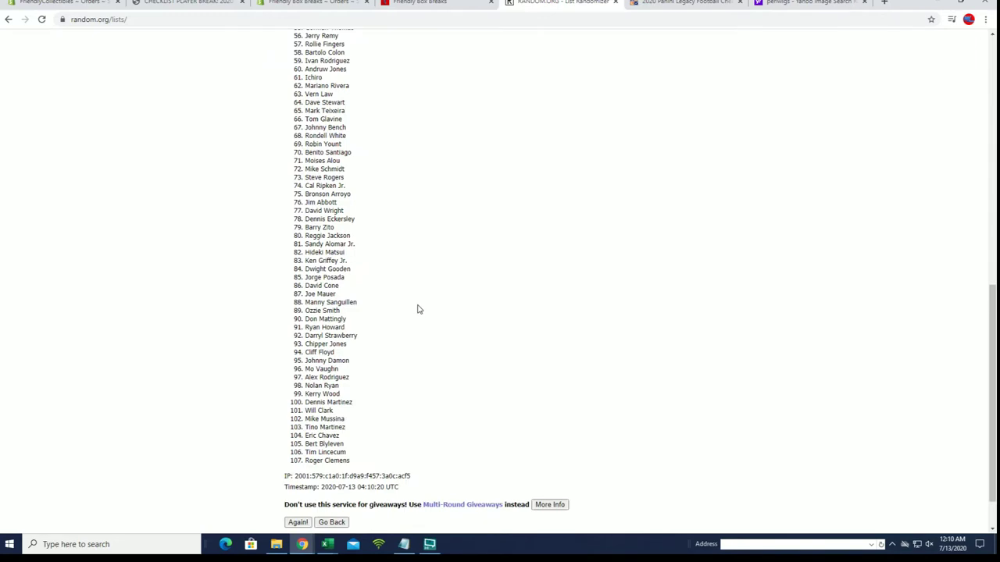
scroll(418, 310, up, 10)
mouse_move(406, 48)
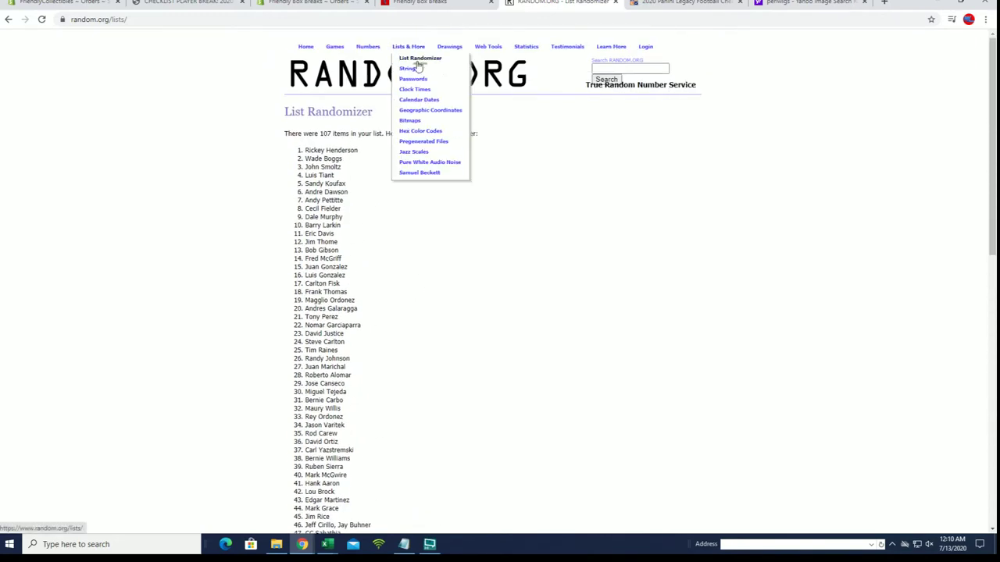
click(419, 67)
- Check which player name comes first in the Notepad file's player list
click(404, 545)
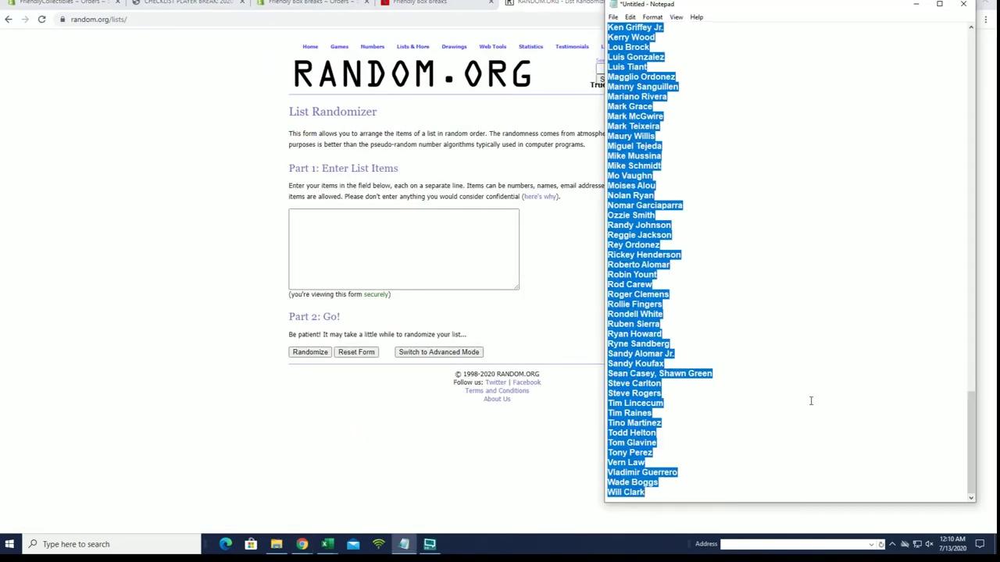
scroll(770, 283, up, 20)
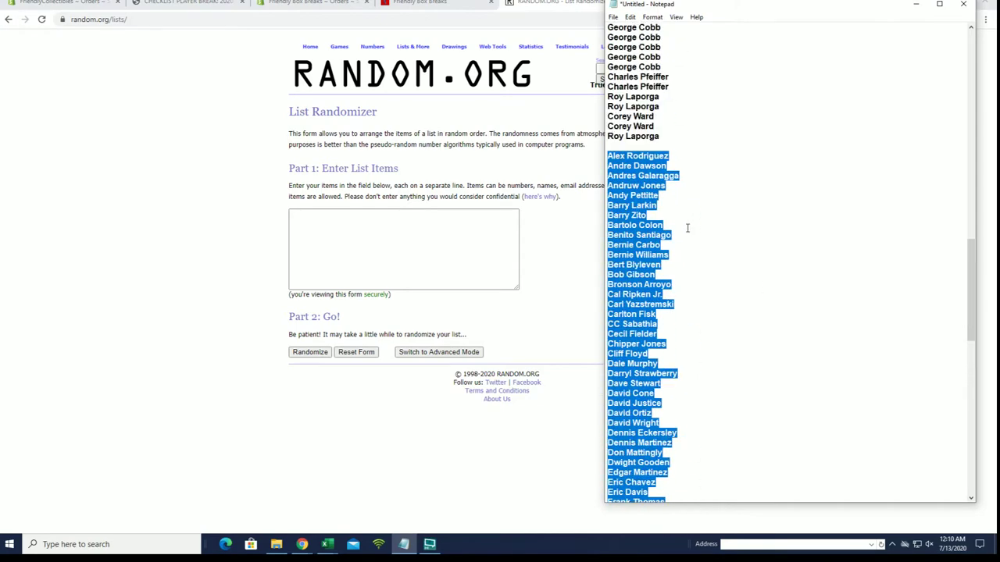
click(687, 228)
- Copy the complete player checklist, starting with Al Oliver, from the break's product page into the List Randomizer's item field
click(195, 3)
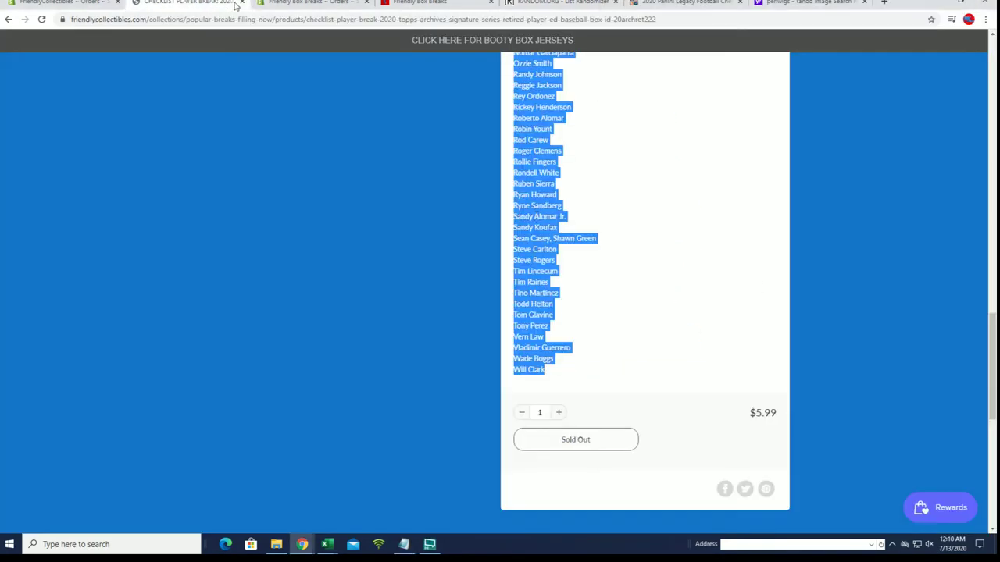
scroll(587, 190, up, 10)
scroll(592, 188, up, 5)
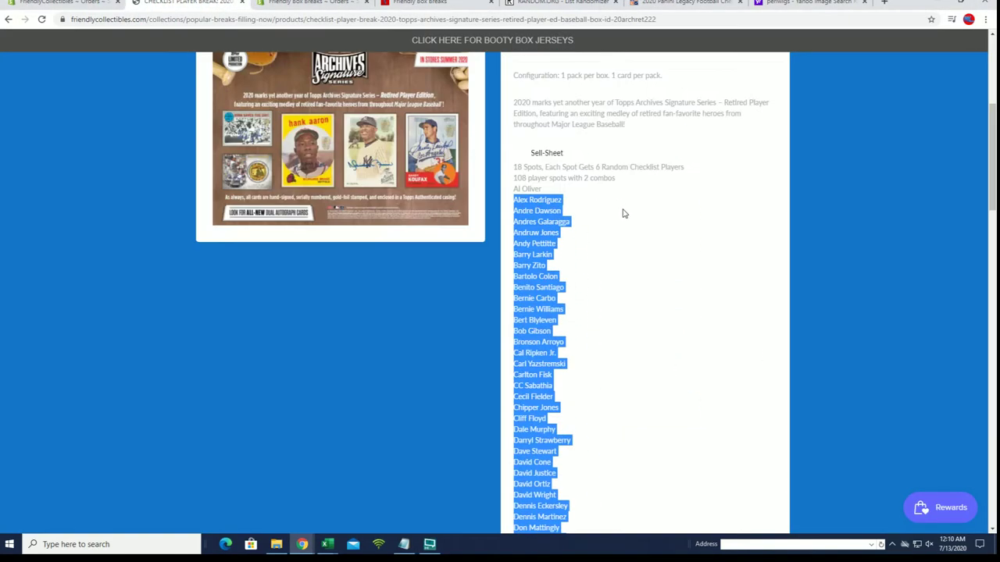
click(550, 211)
drag(512, 190, 573, 375)
right_click(546, 310)
click(558, 321)
click(556, 2)
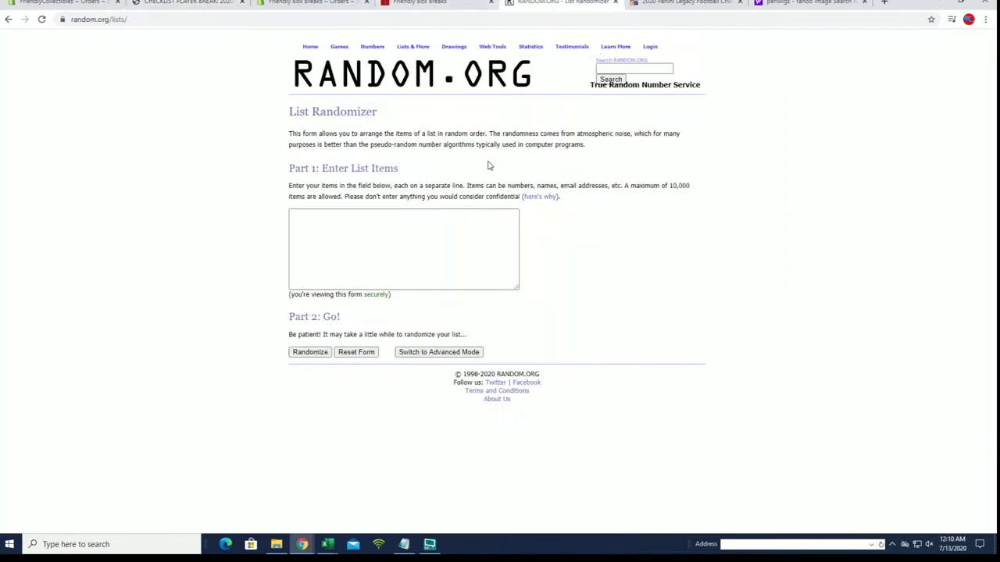
click(356, 225)
right_click(337, 219)
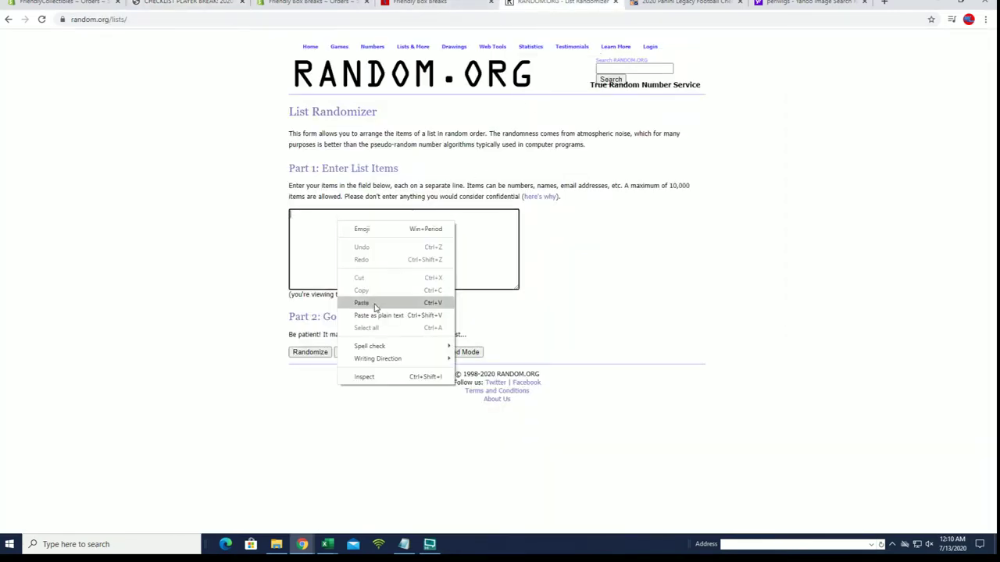
click(372, 303)
- Randomize the complete player checklist seven times in a row
click(304, 351)
scroll(301, 242, down, 8)
click(297, 469)
scroll(261, 324, down, 10)
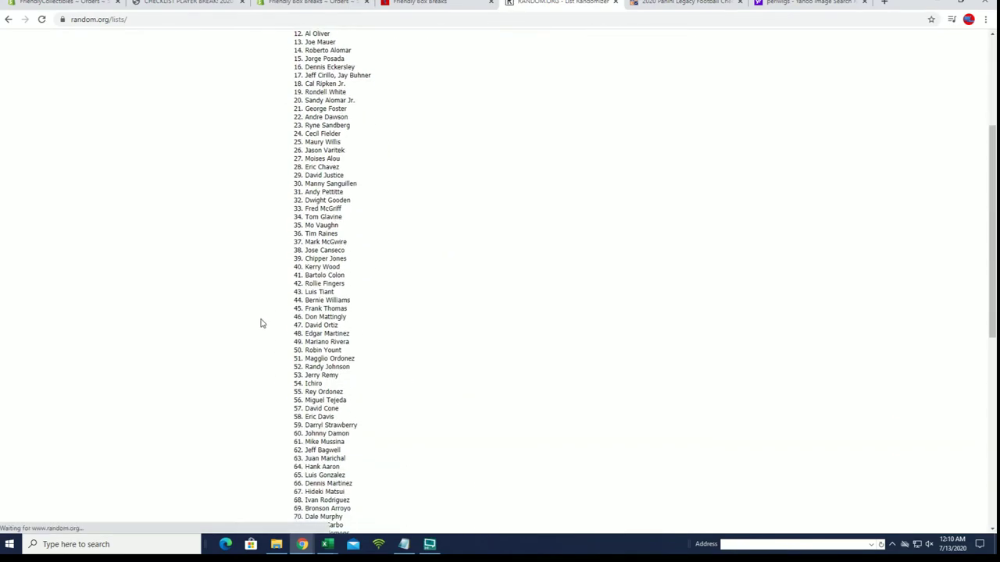
click(297, 489)
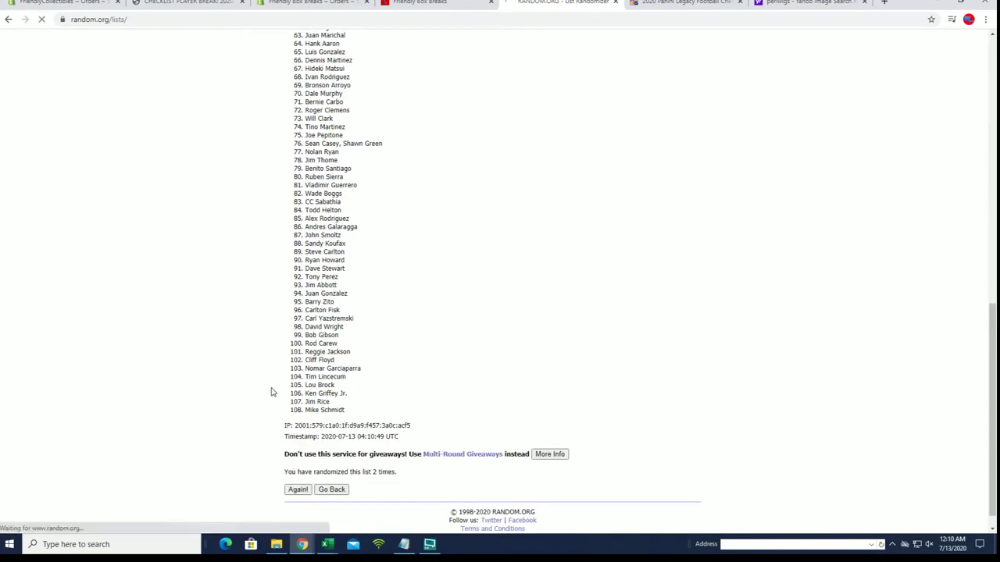
scroll(263, 366, down, 10)
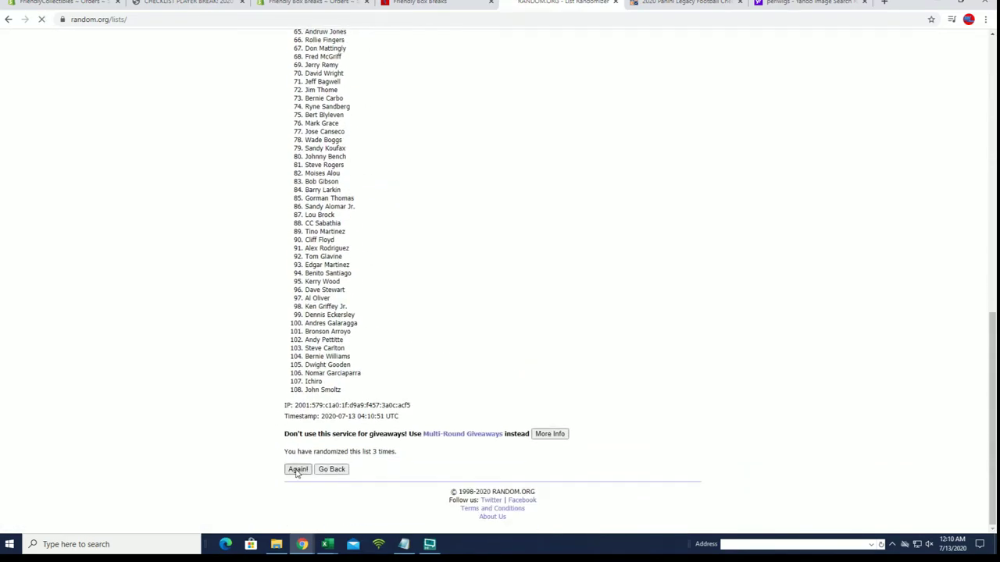
click(297, 469)
scroll(288, 478, down, 10)
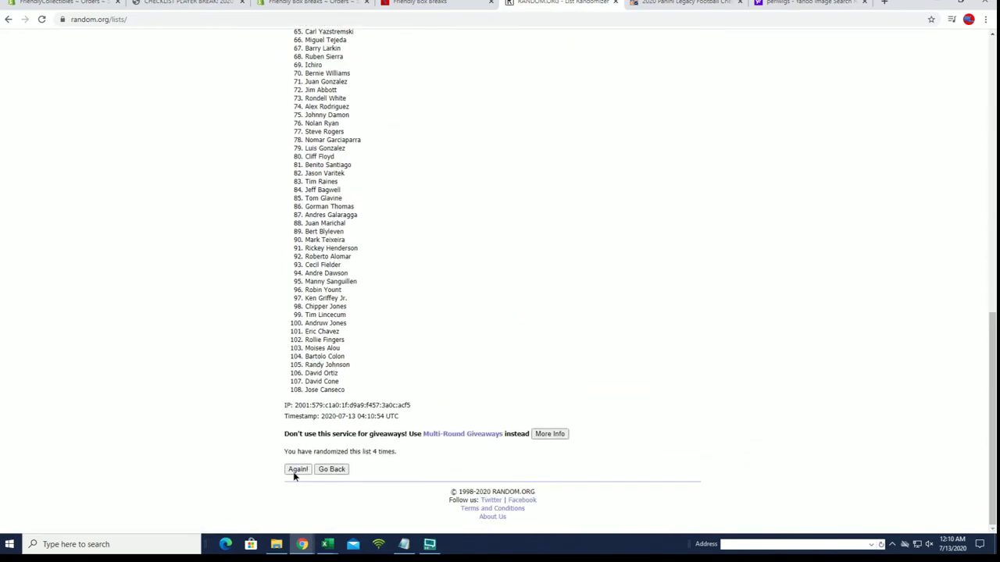
click(294, 471)
scroll(289, 416, down, 10)
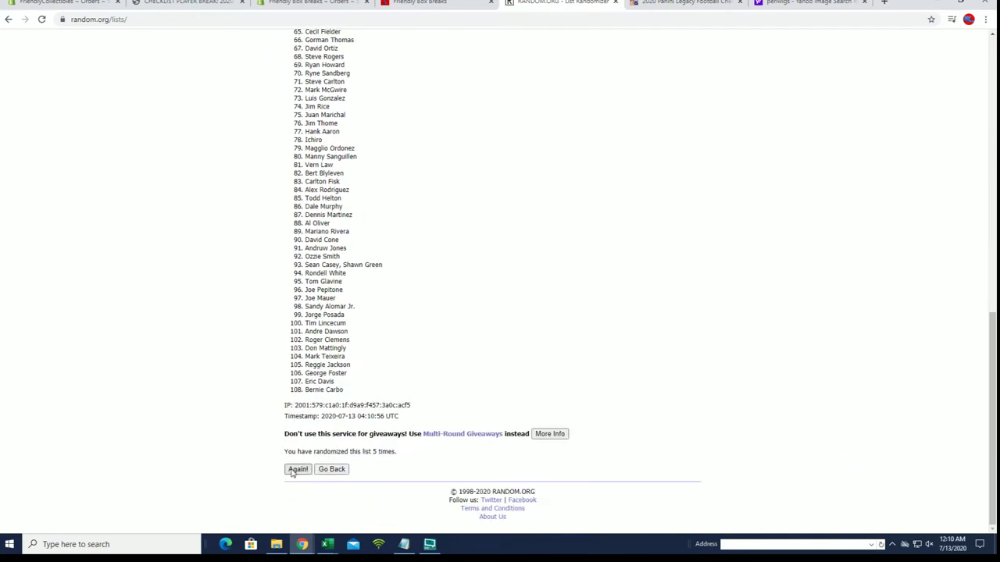
click(295, 469)
scroll(308, 399, down, 10)
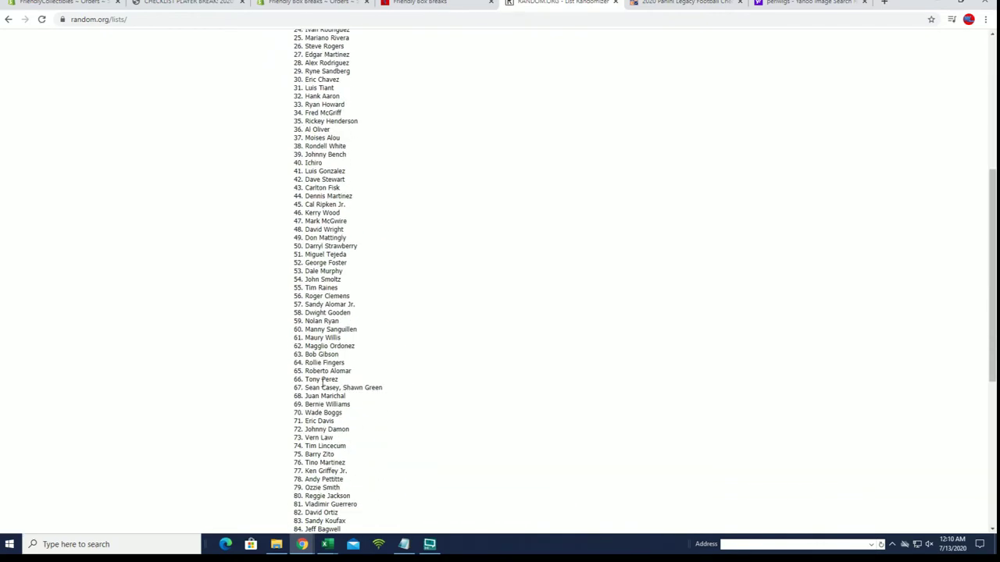
click(303, 472)
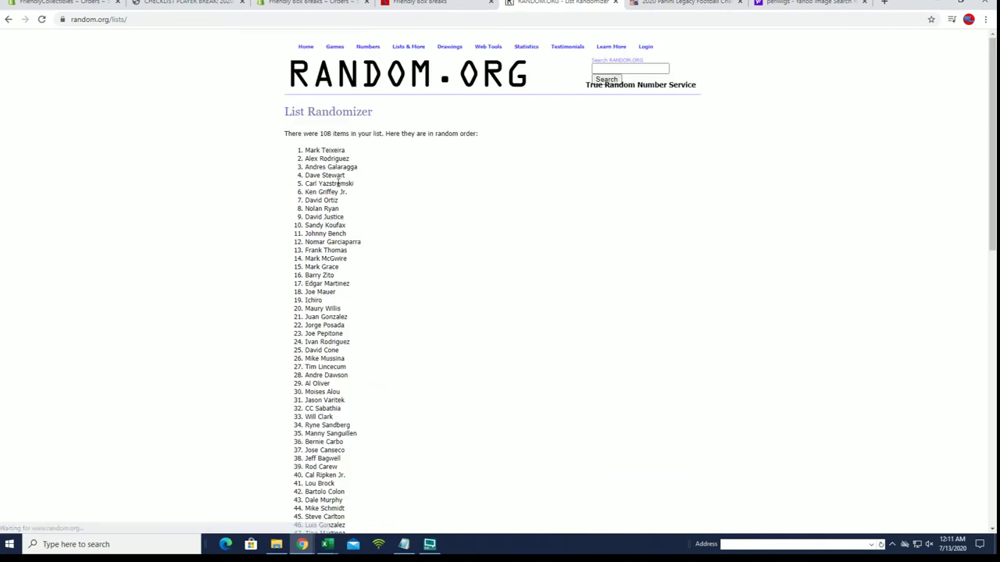
- Copy all the player names from the seventh randomization's numbered results
drag(309, 149, 363, 393)
scroll(360, 246, down, 7)
scroll(359, 246, down, 2)
right_click(344, 323)
click(364, 329)
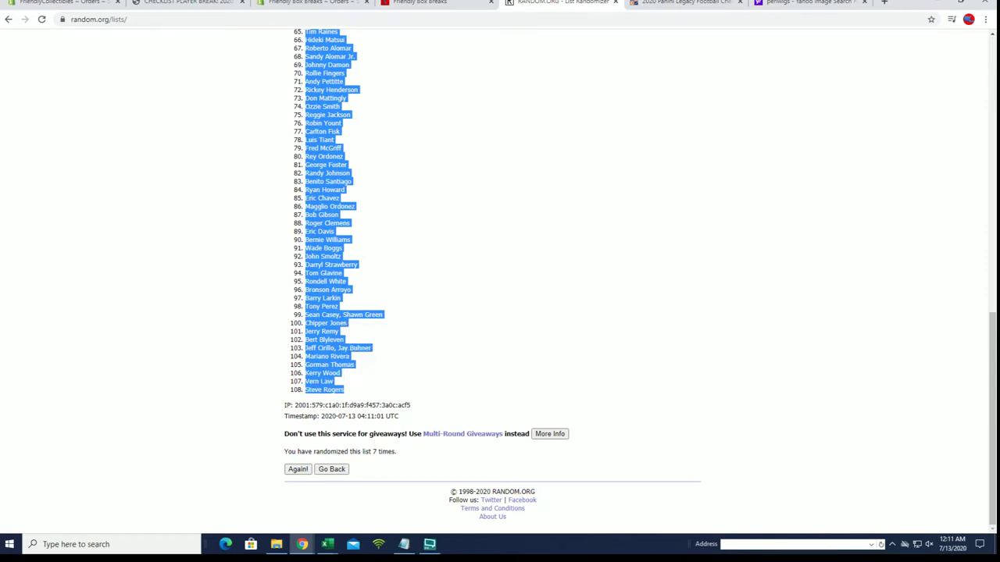
- Switch to the Excel workbook and paste the randomized players under the CHECKLIST PLAYERS heading, starting in cell B2
key(alt+Tab)
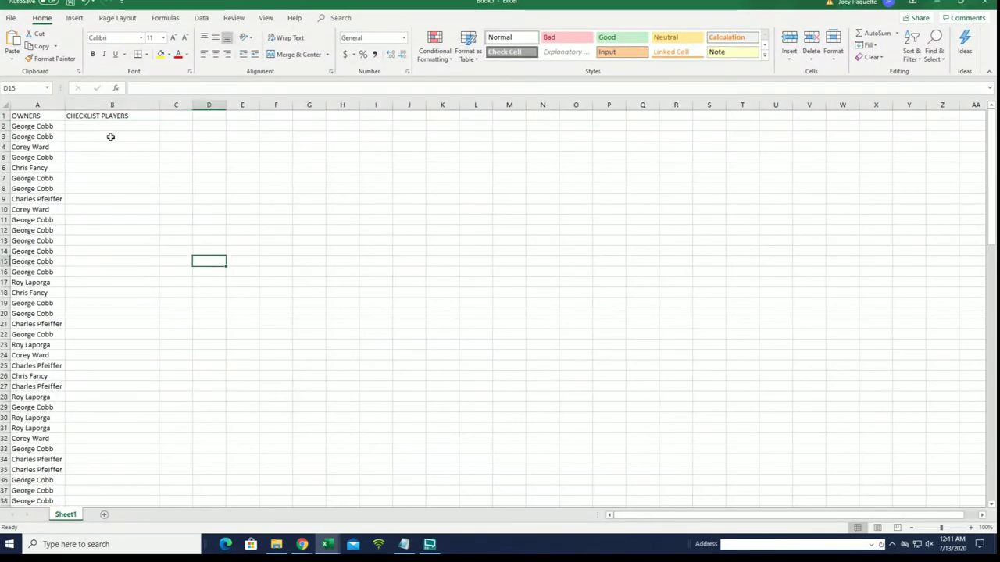
click(104, 124)
right_click(104, 123)
click(167, 181)
click(86, 125)
click(236, 274)
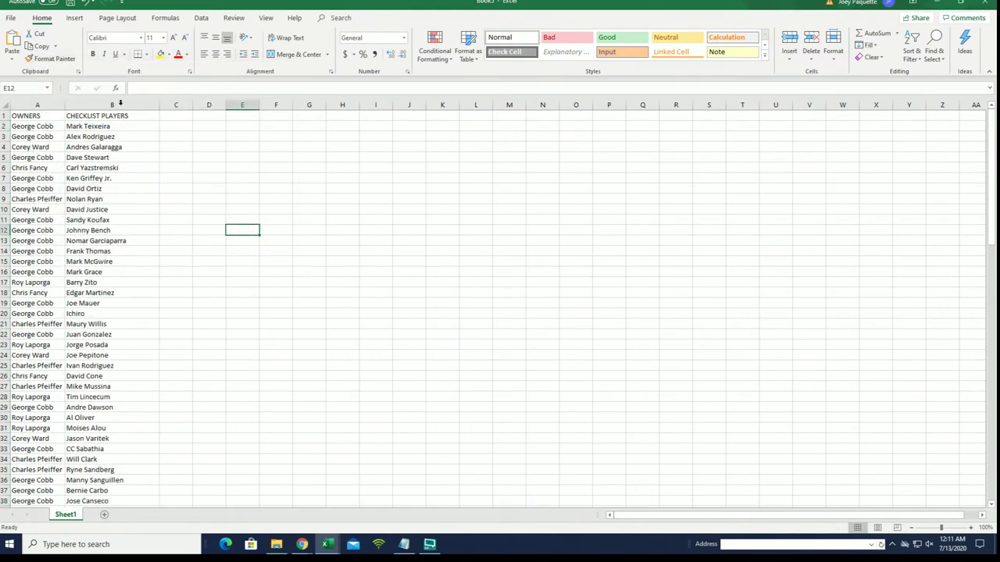
- Make the owner and player columns A and B bold and apply all borders to them
drag(36, 105, 111, 105)
click(91, 56)
click(145, 54)
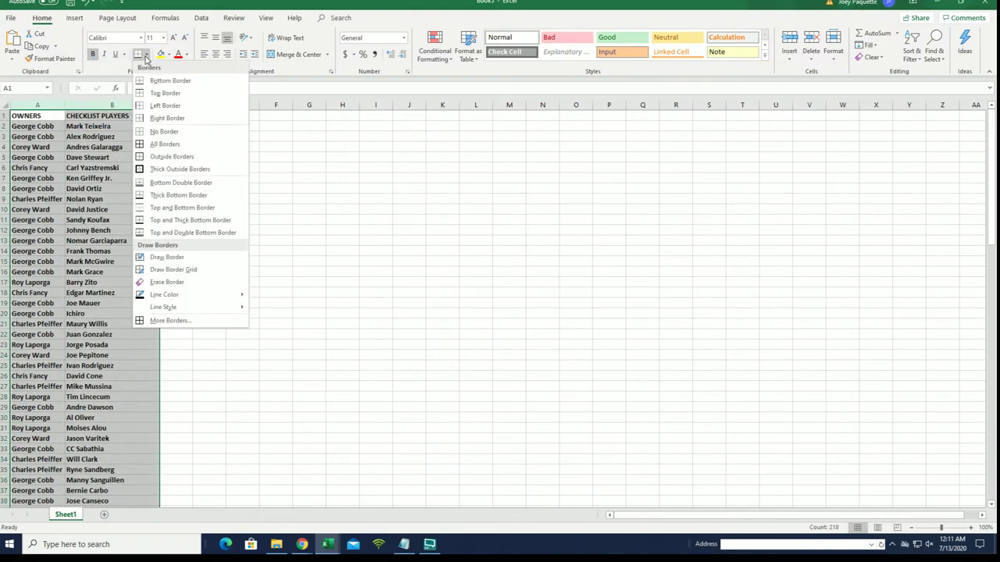
click(166, 144)
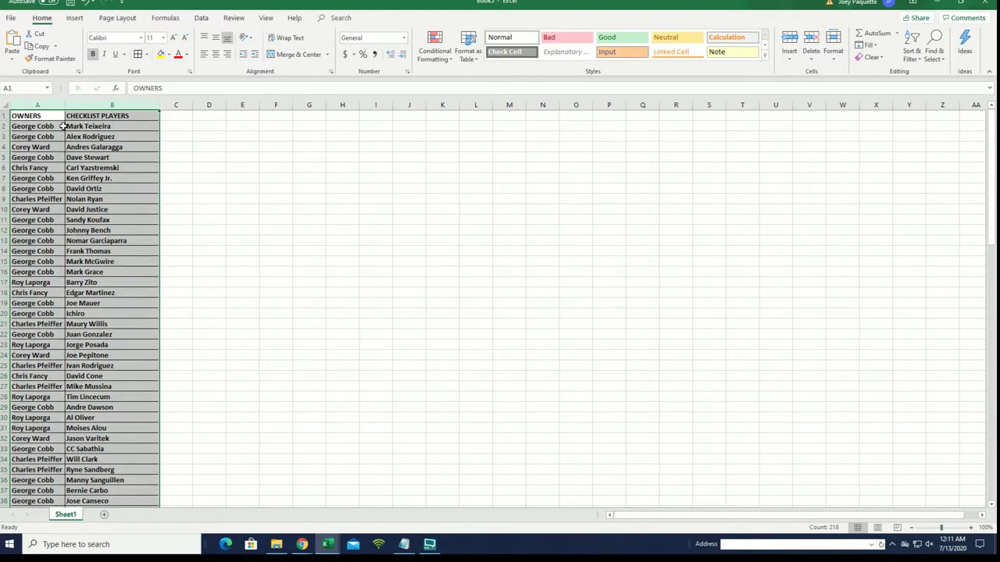
click(55, 126)
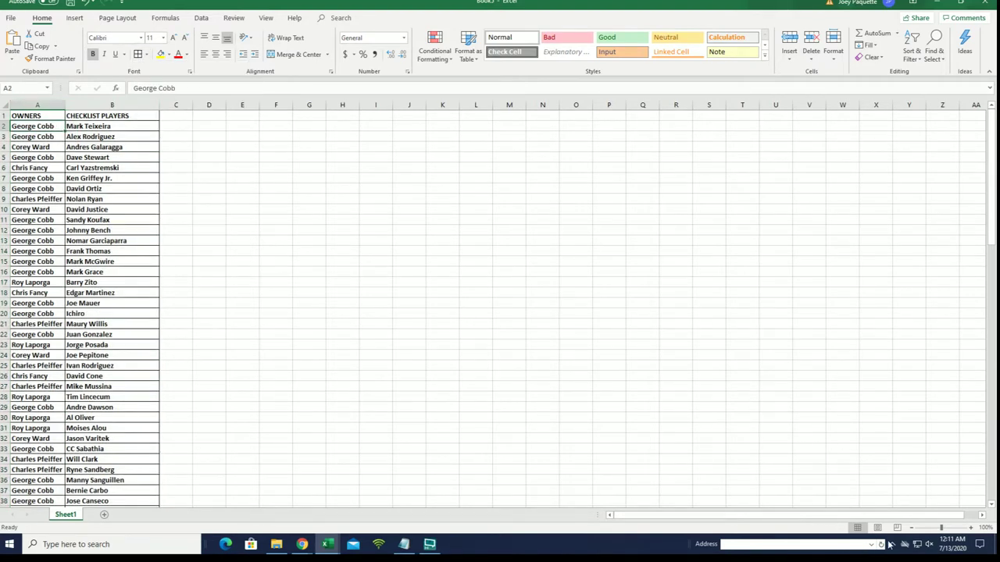
- Enlarge the sheet to 400% and review the owner and player pairings through the whole list, returning to the first row
drag(943, 527, 967, 527)
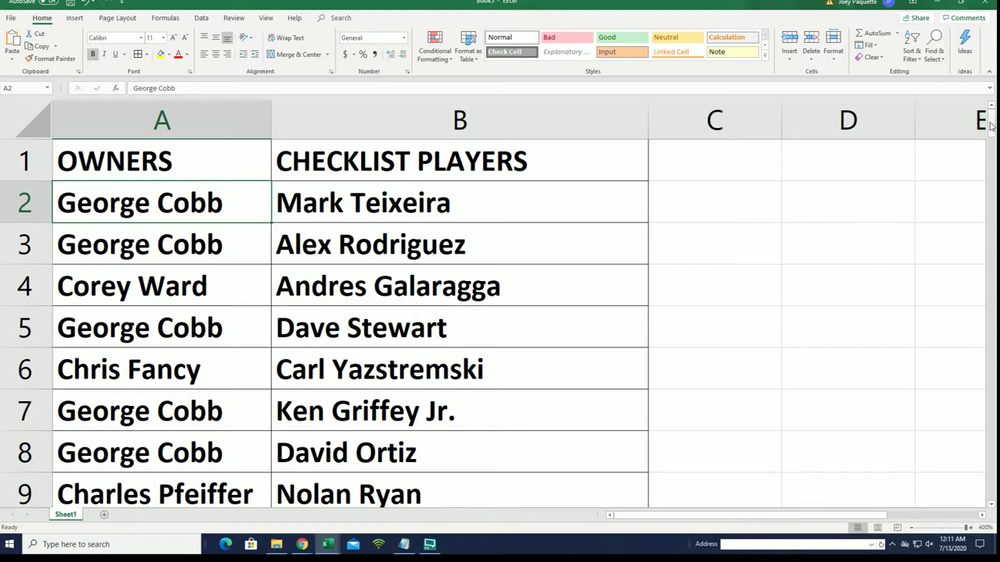
drag(992, 123, 993, 155)
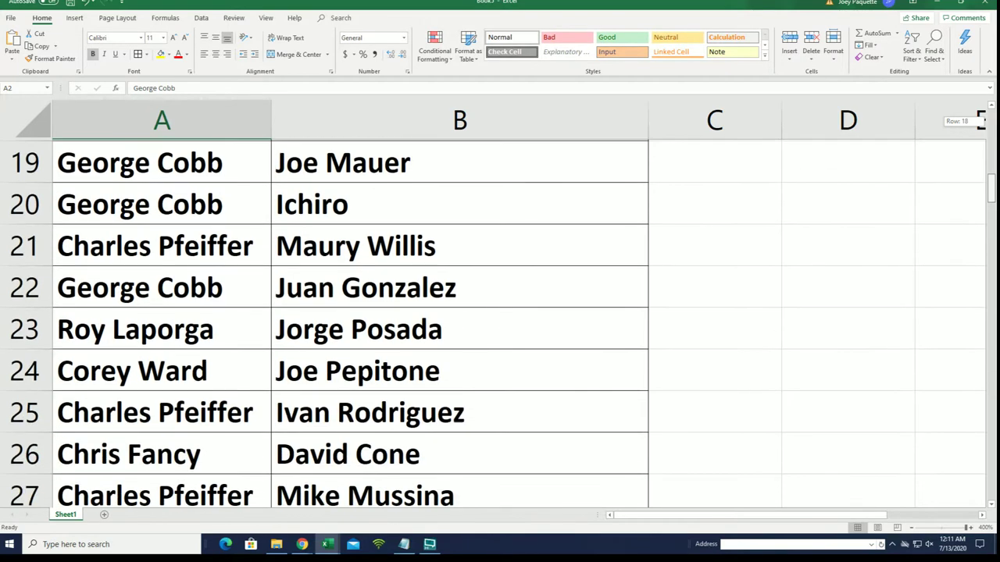
drag(992, 199, 992, 273)
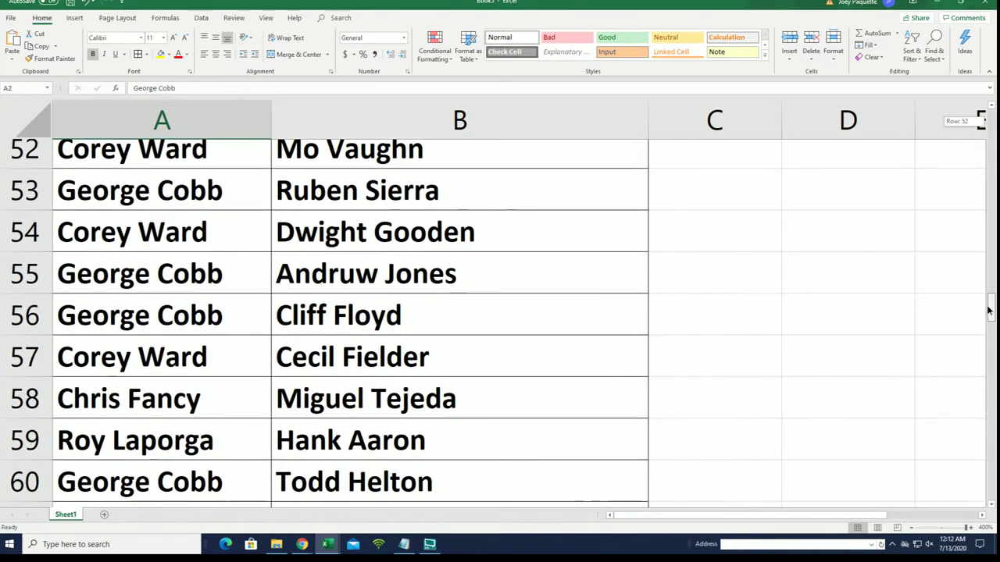
drag(988, 323, 992, 347)
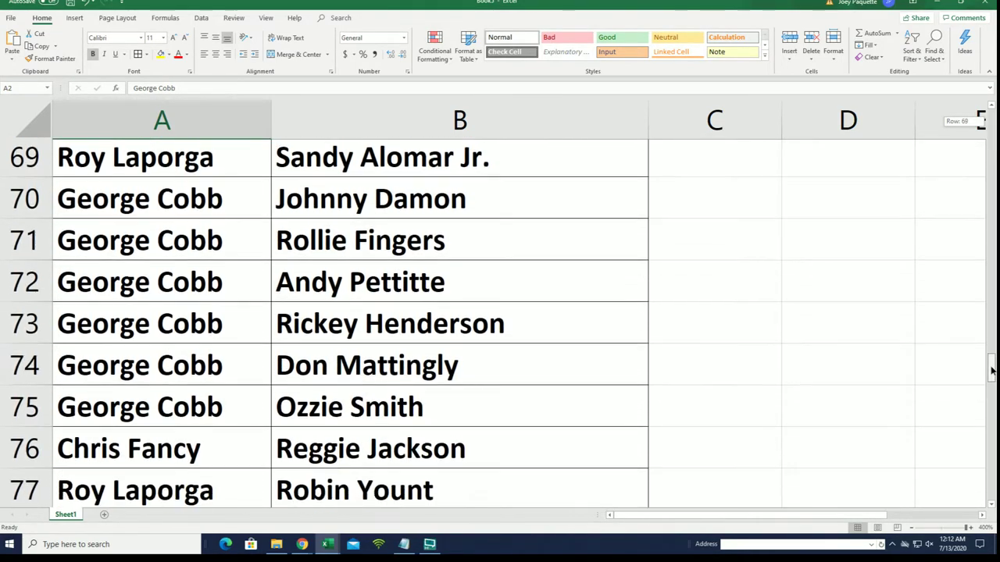
drag(992, 377, 992, 391)
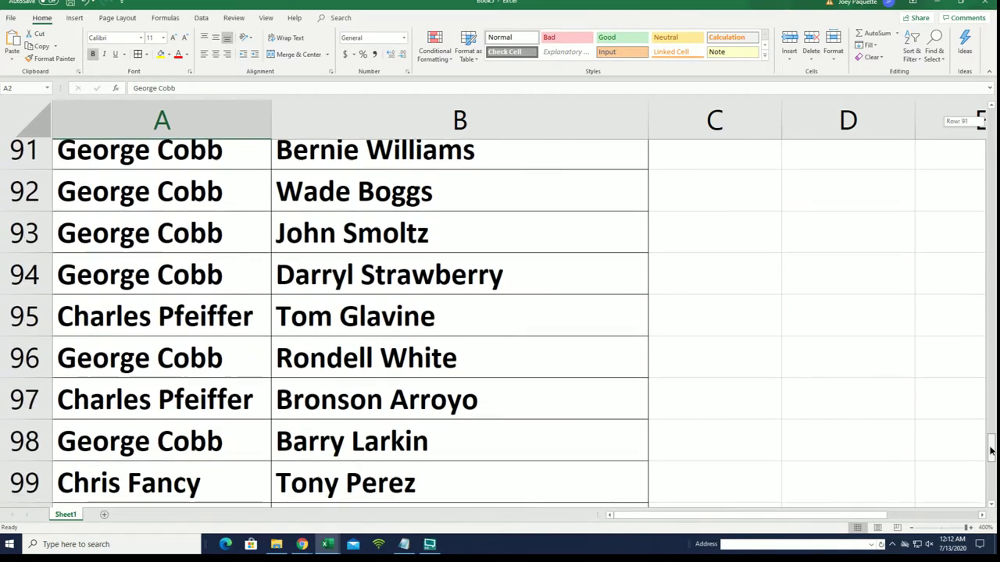
drag(990, 451, 992, 495)
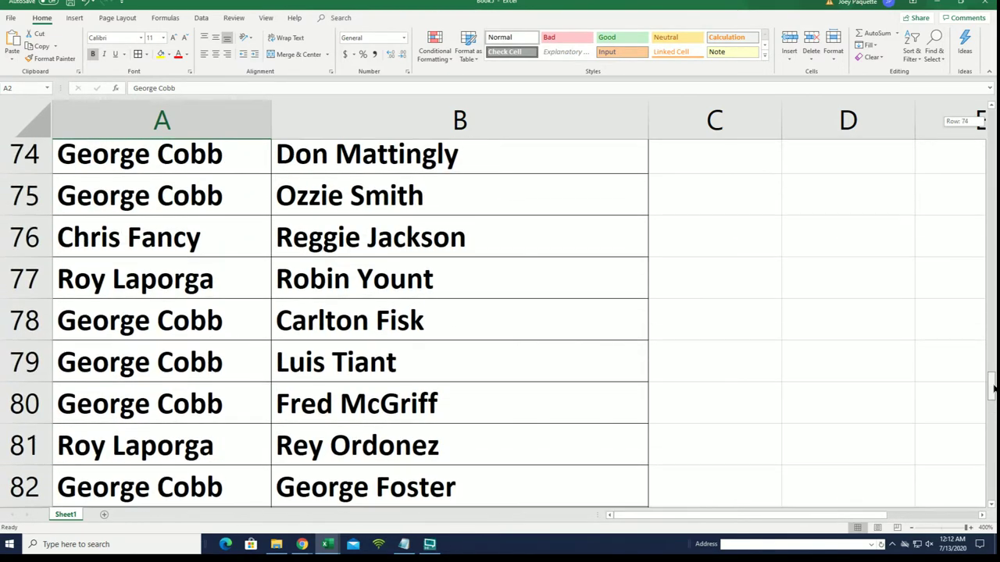
drag(990, 375, 992, 355)
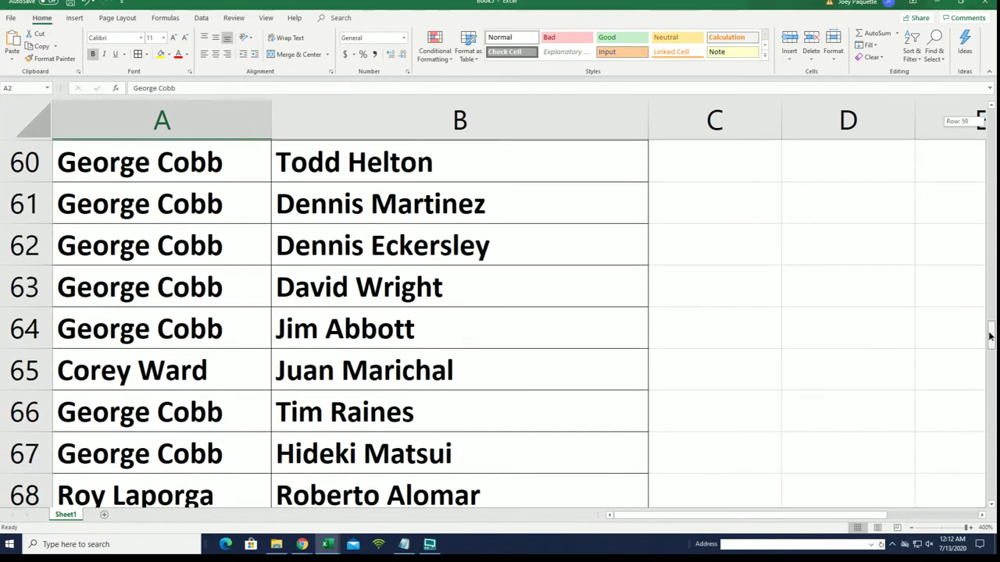
drag(983, 318, 983, 313)
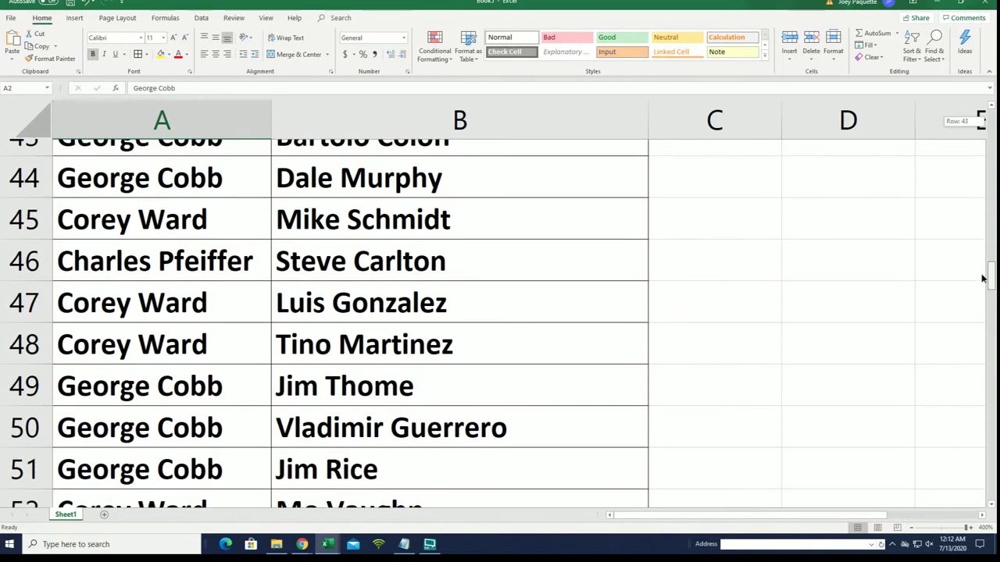
drag(982, 279, 991, 110)
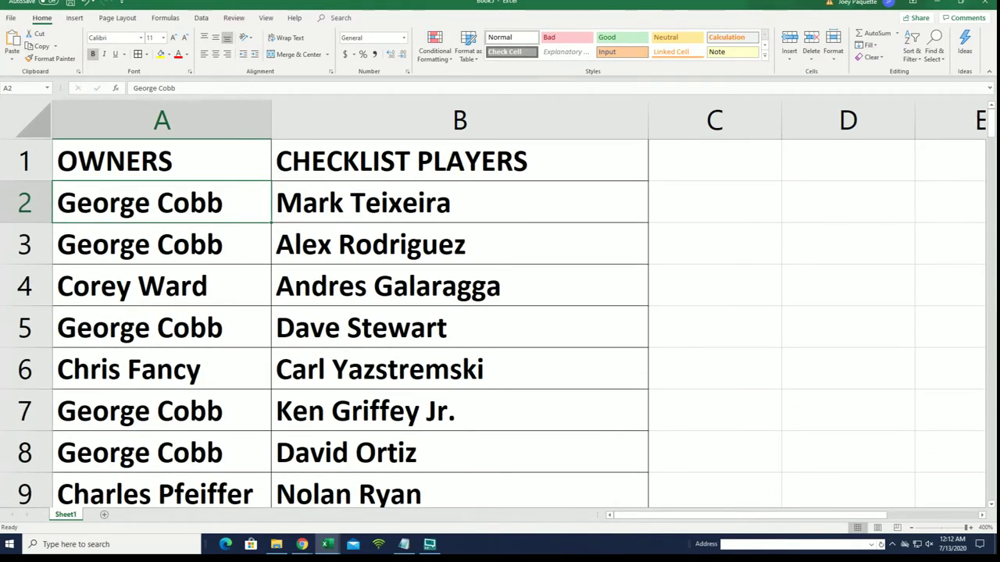